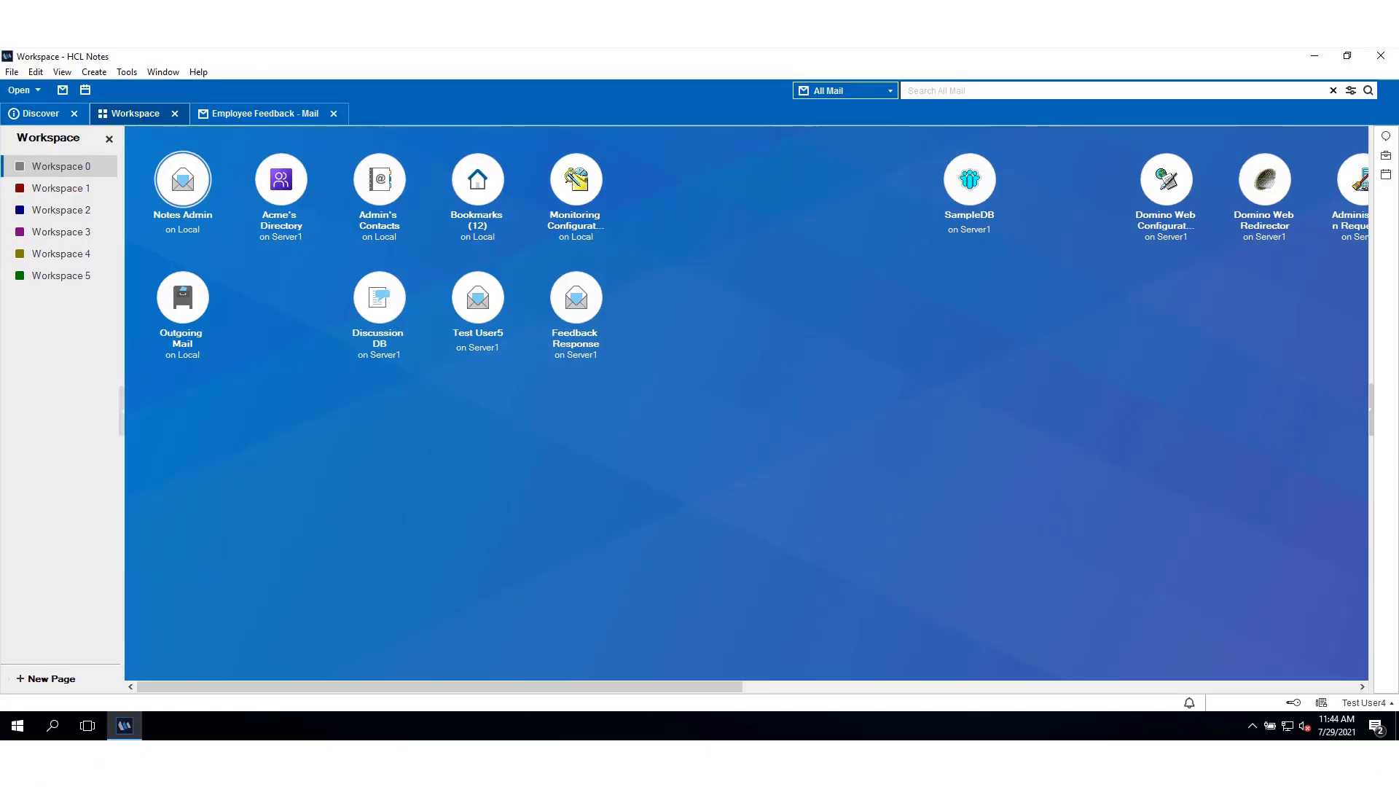
# Step: Reach the mail and calendar access settings in the Employee Feedback database's Access & Delegation preferences
pyautogui.click(567, 327)
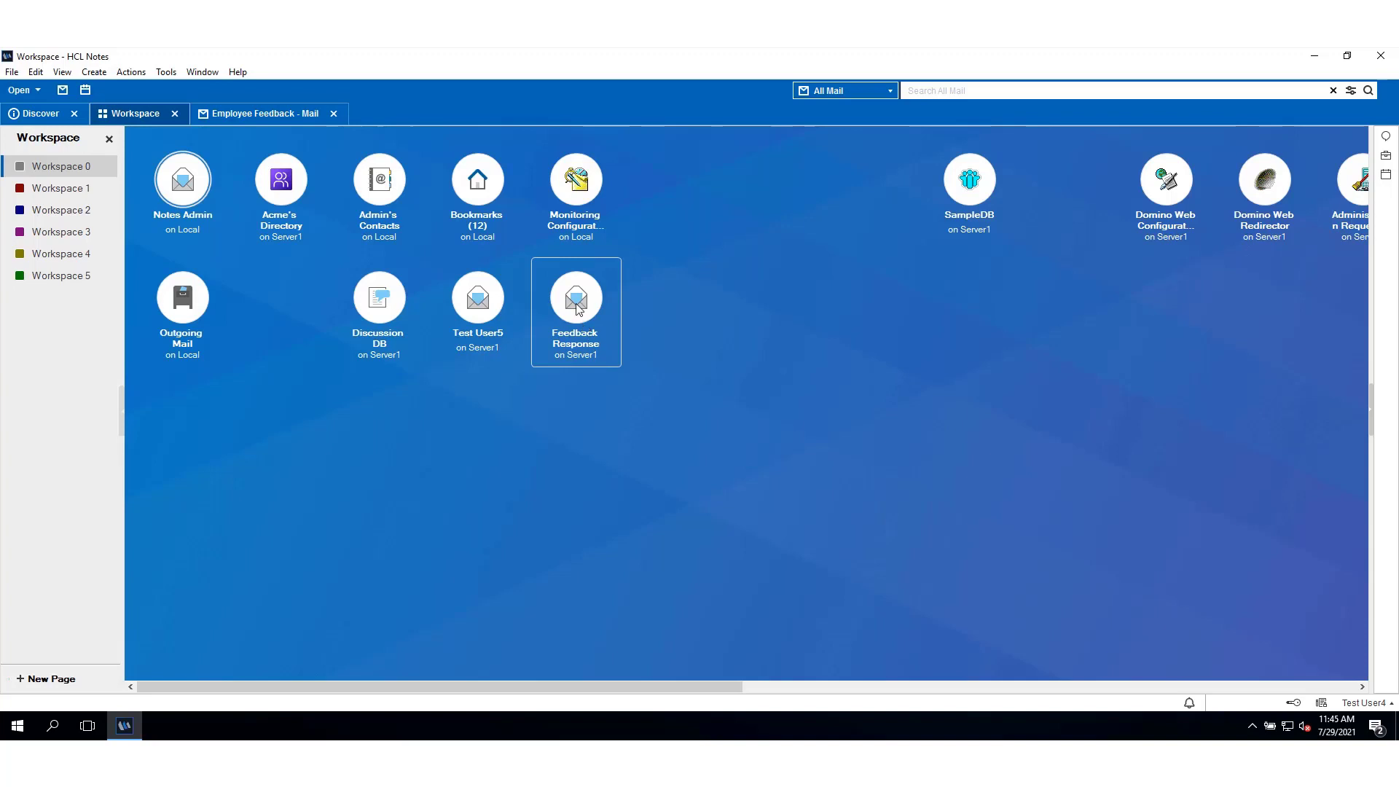
pyautogui.doubleClick(575, 308)
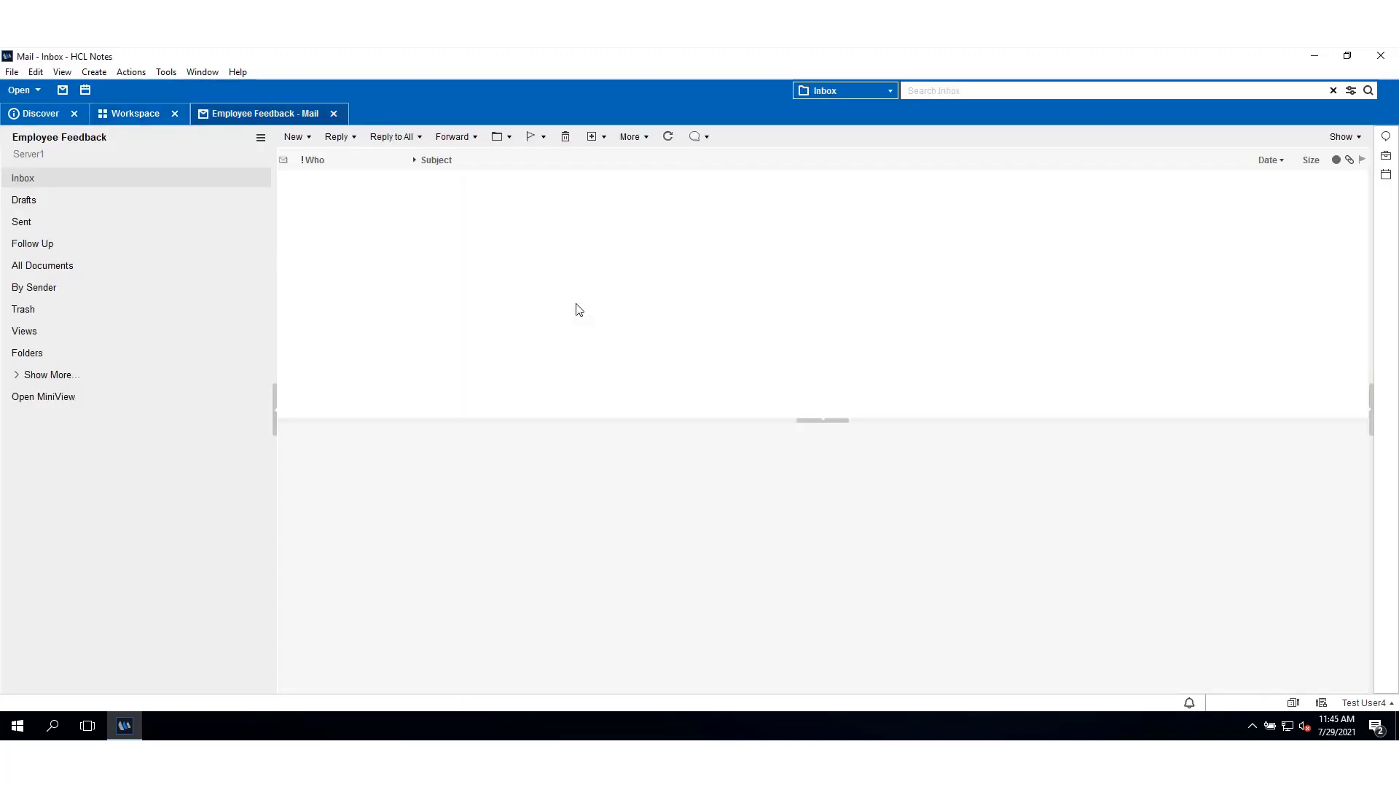
pyautogui.click(642, 139)
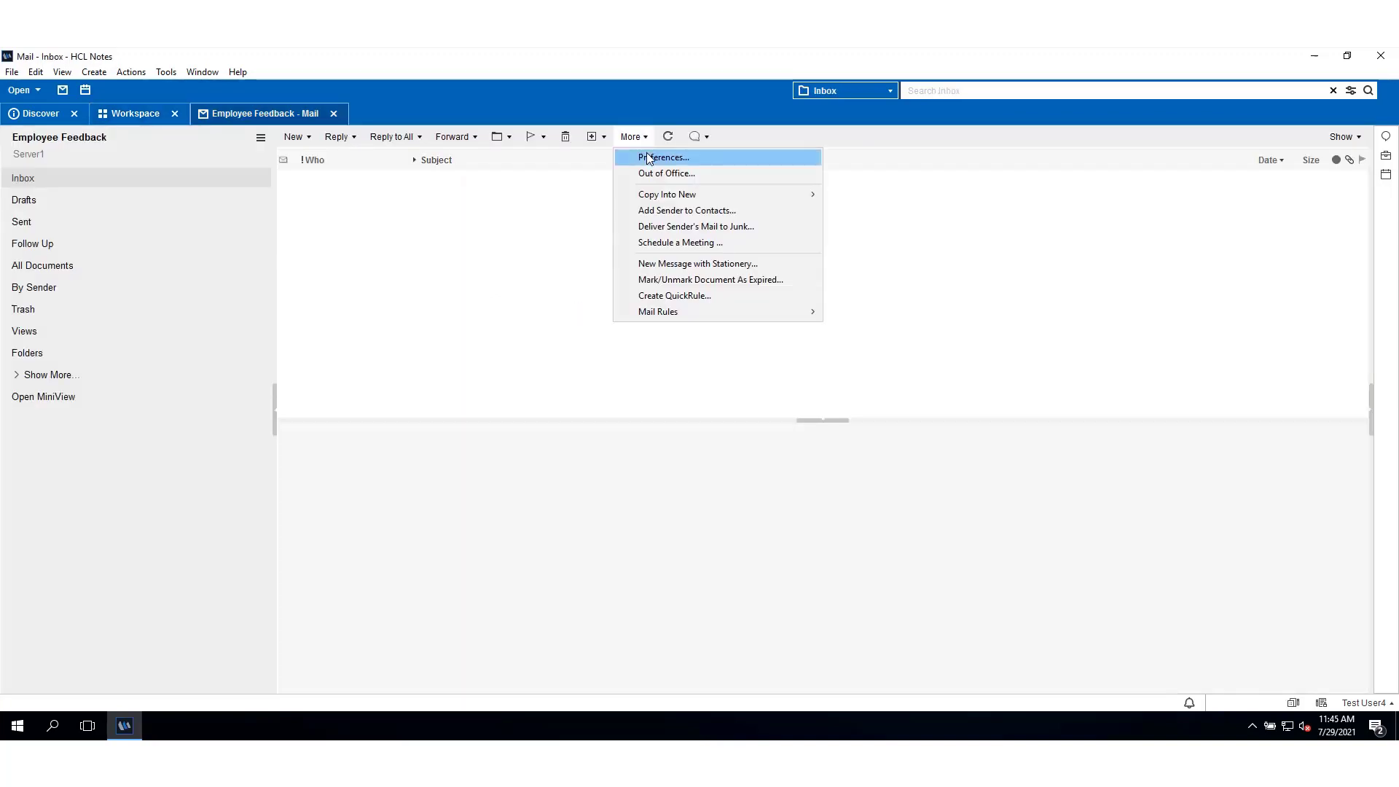
pyautogui.click(647, 159)
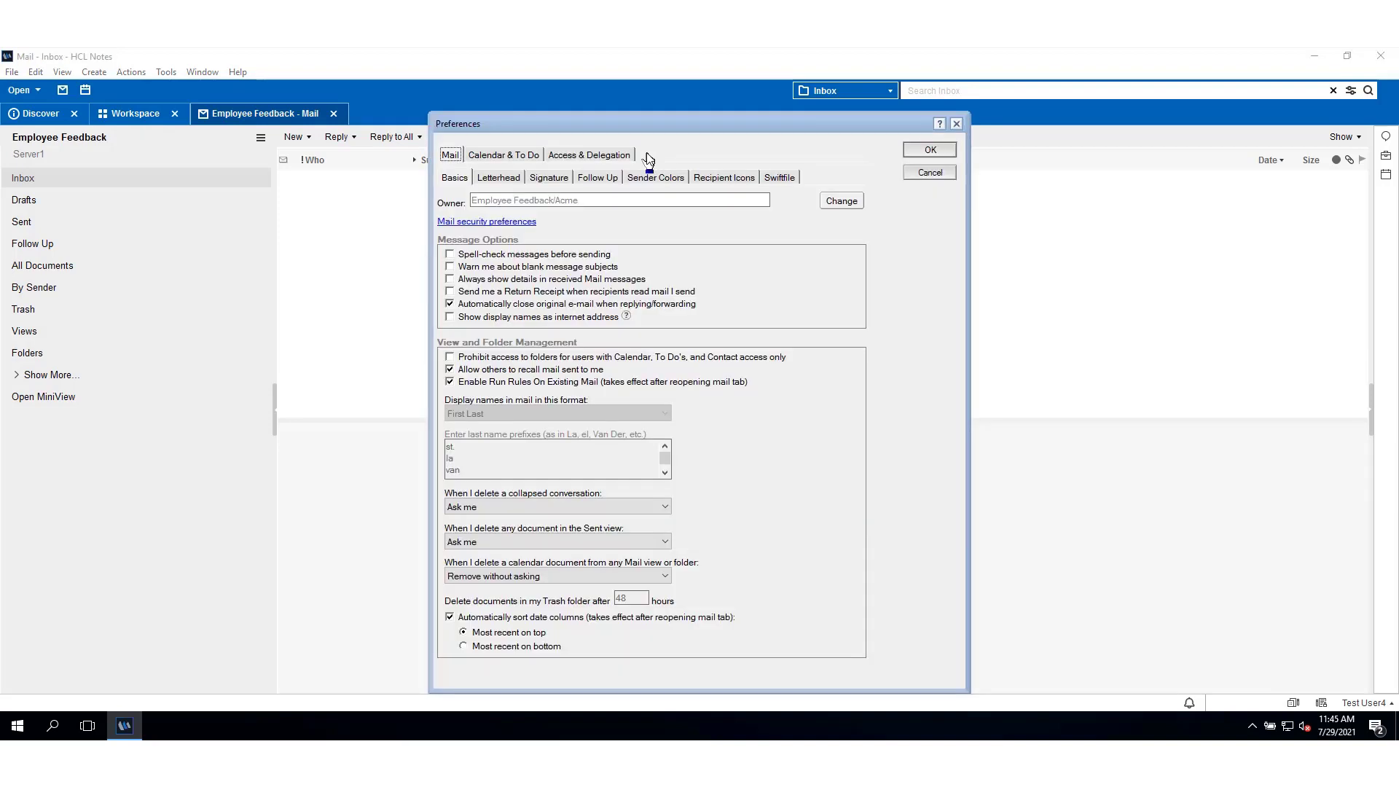
pyautogui.click(579, 156)
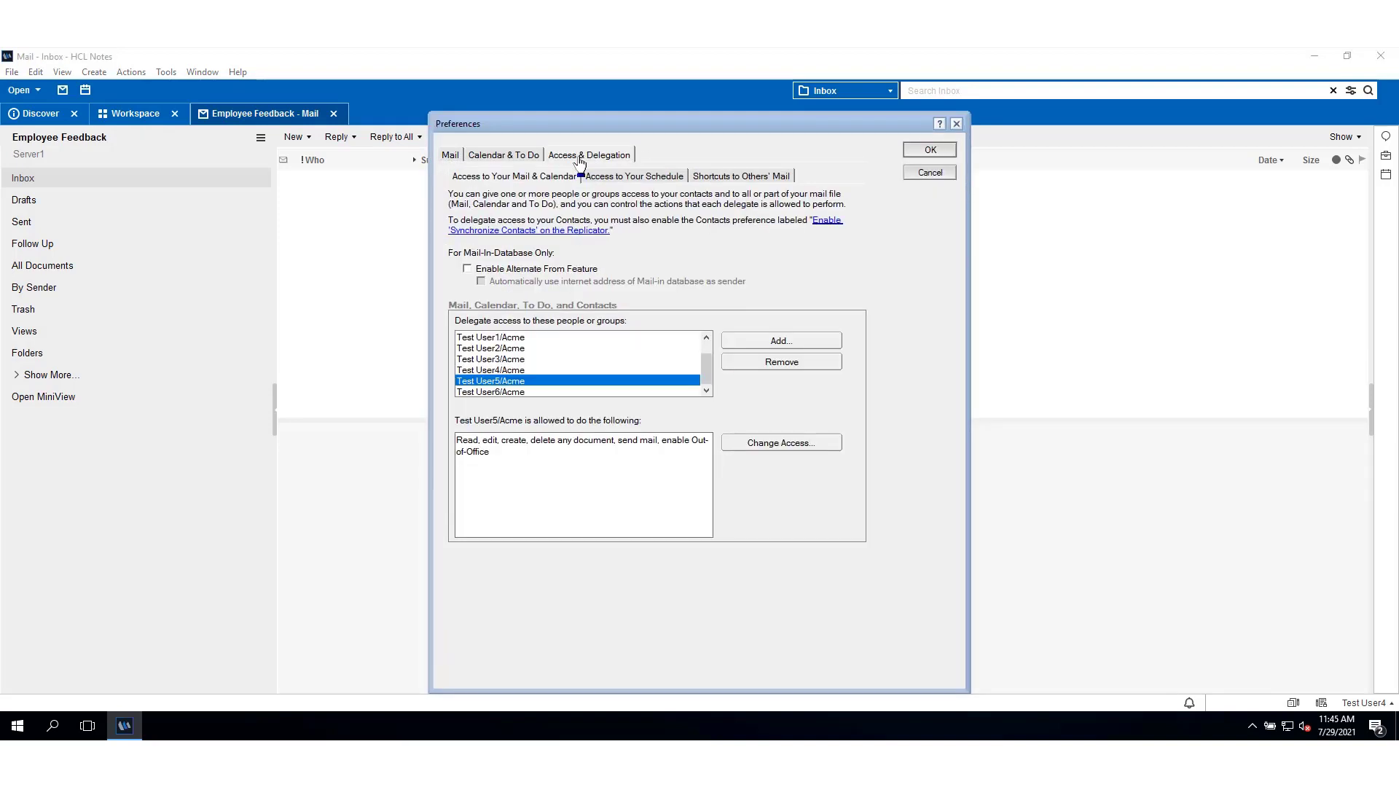
pyautogui.click(518, 178)
# Step: Enable the Alternate From feature and review the mail-in database settings page
pyautogui.click(468, 269)
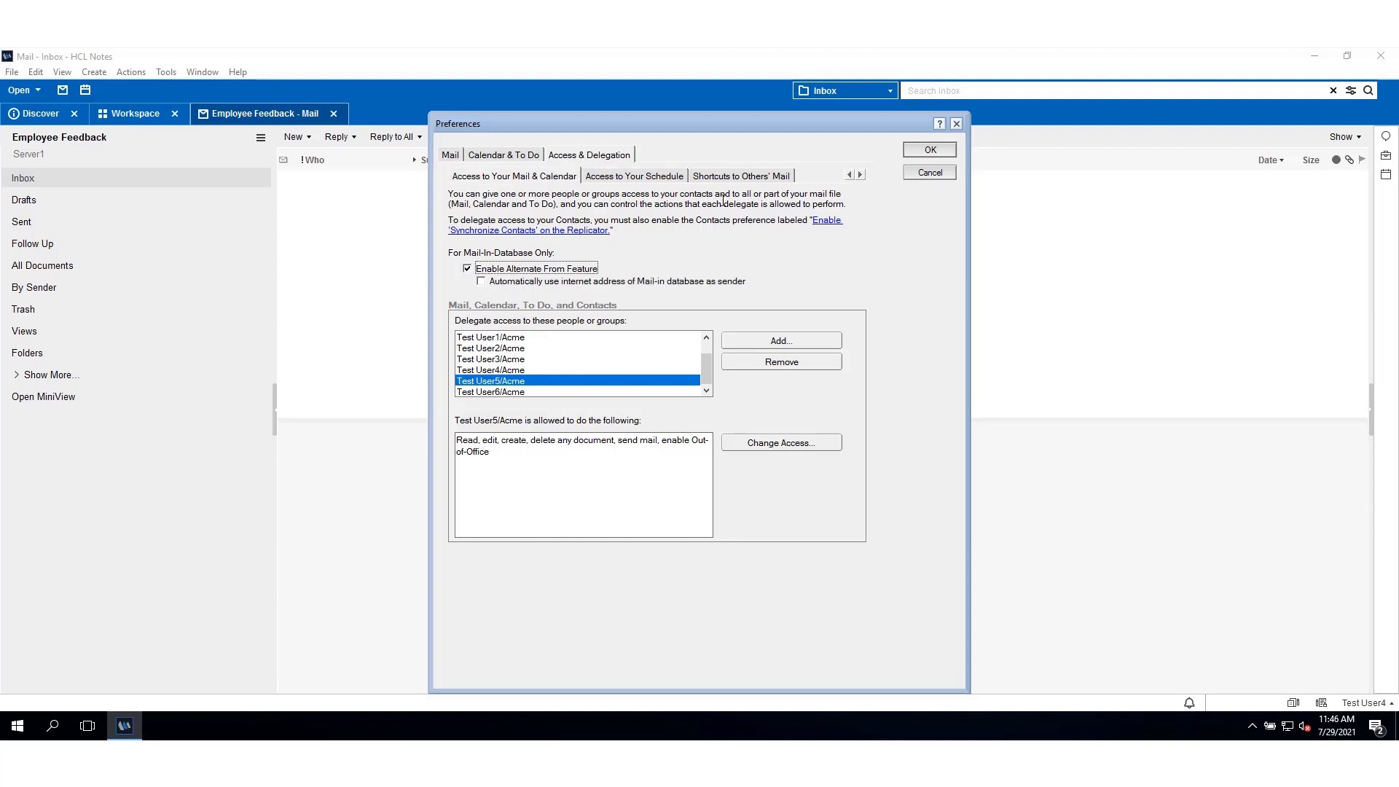
pyautogui.click(860, 175)
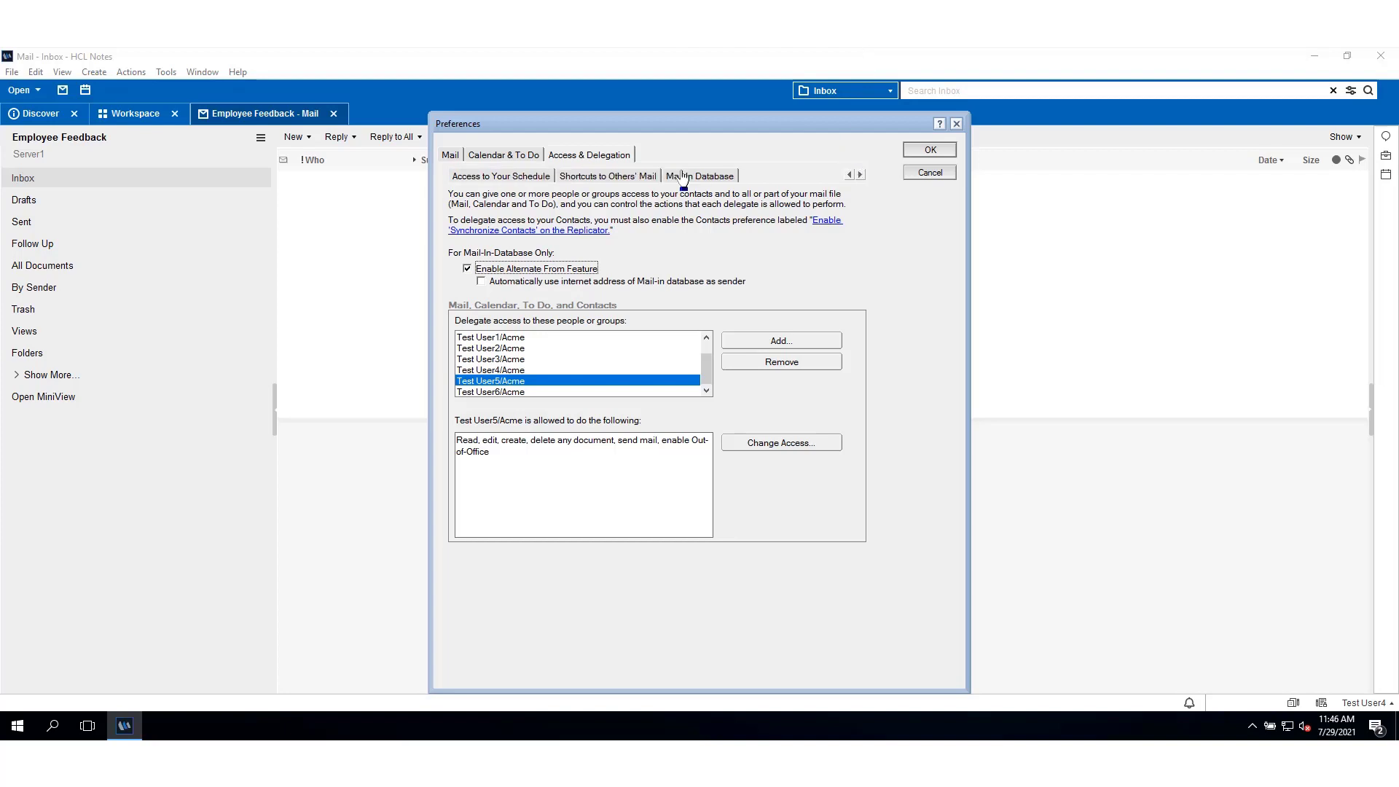
pyautogui.click(682, 177)
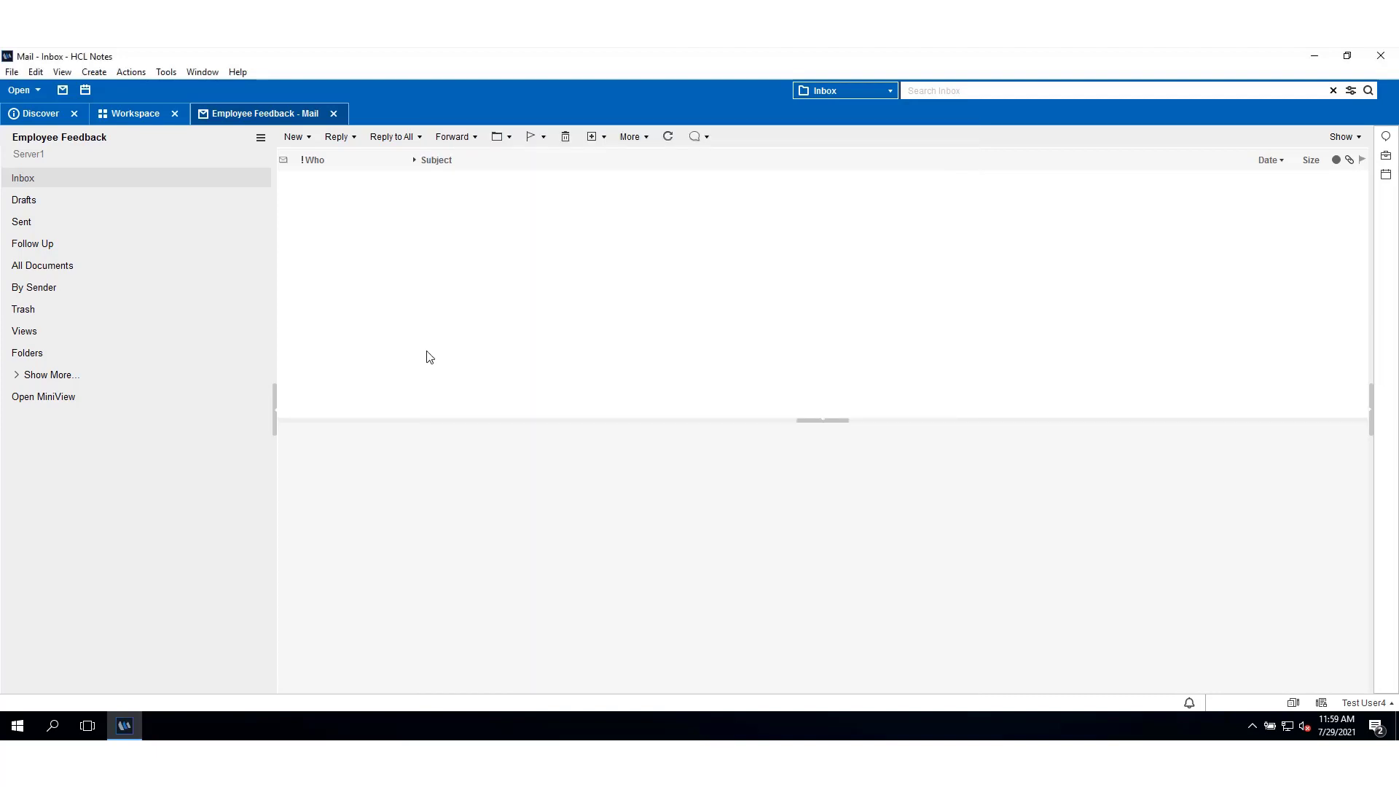
# Step: Start a new message and bring up the Select From dialog of available From addresses
pyautogui.click(292, 137)
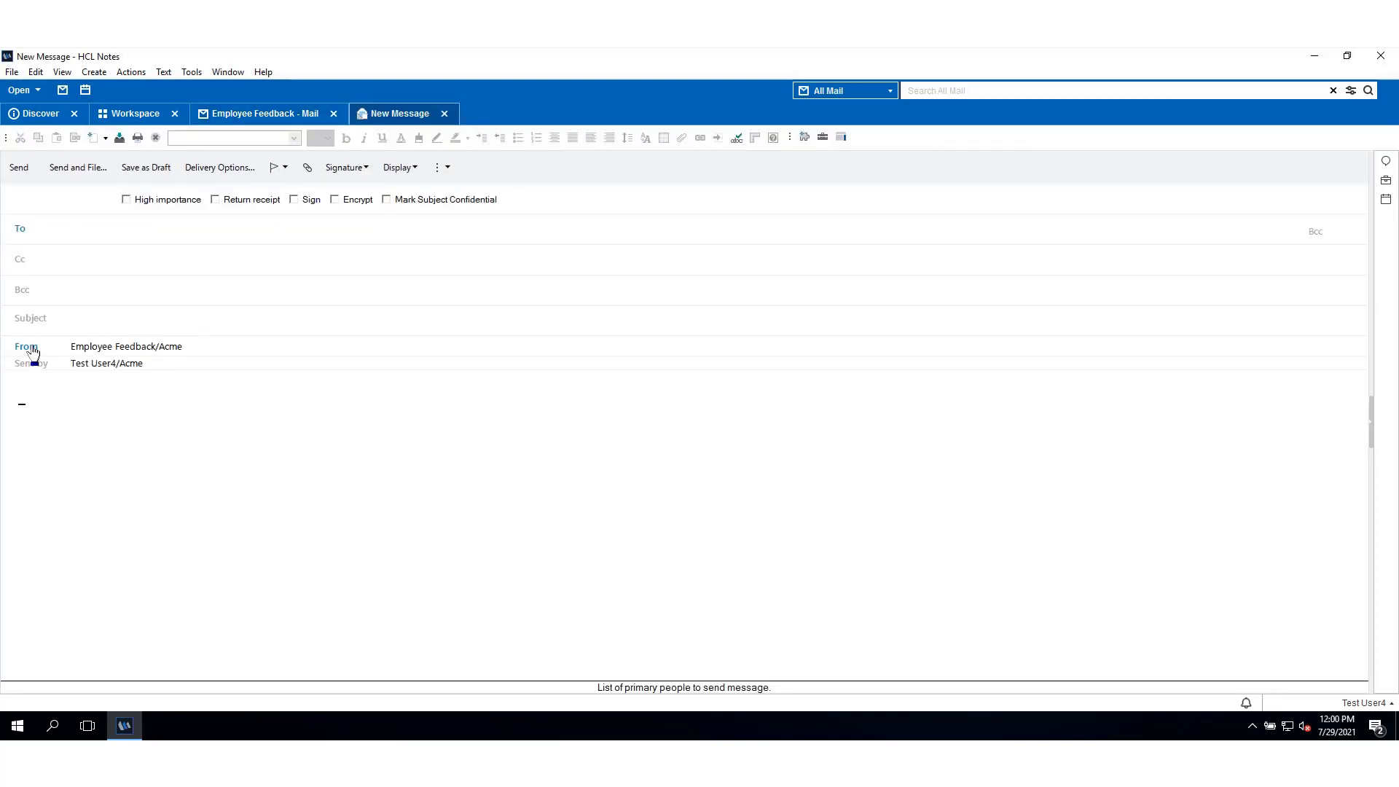
pyautogui.click(26, 348)
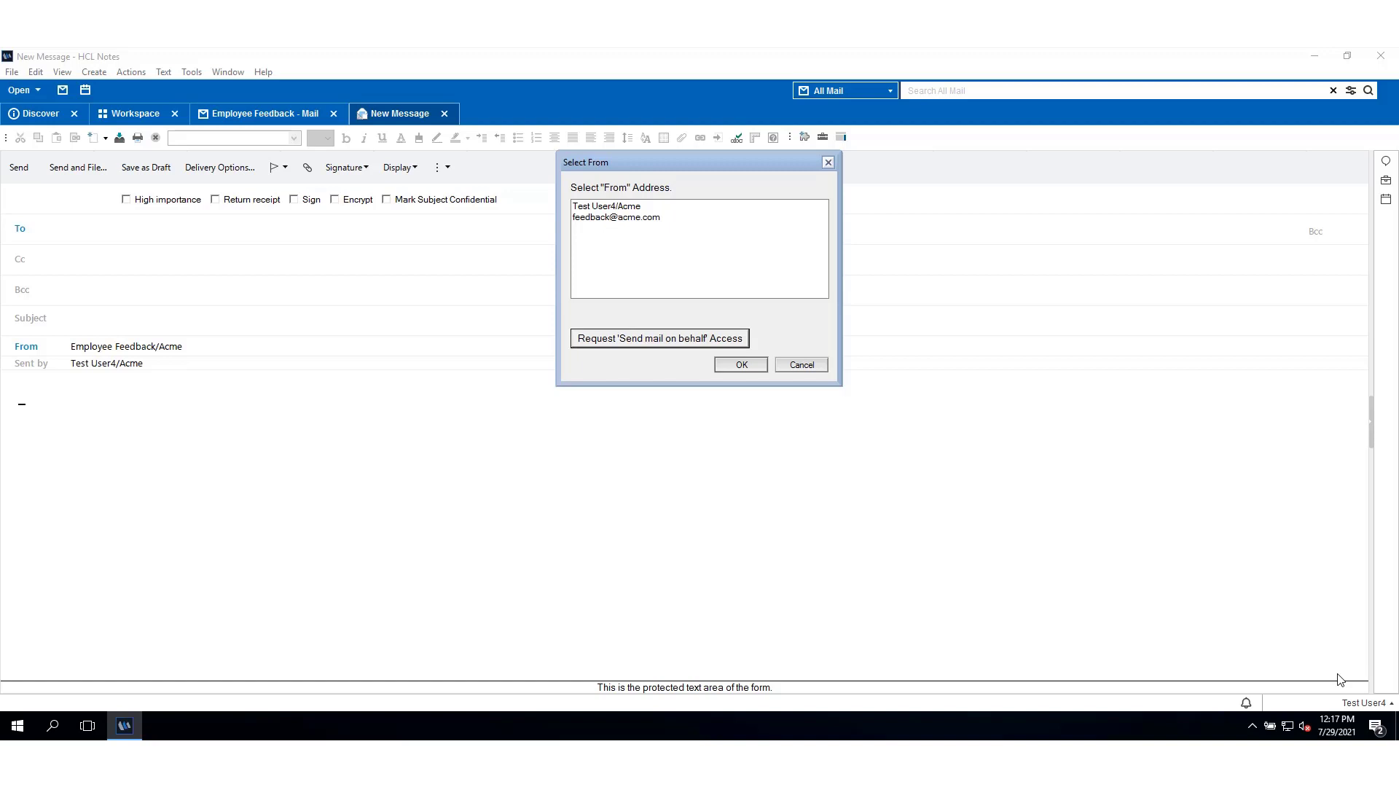
# Step: Request 'Send mail on behalf' access from Test User5/Acme
pyautogui.click(661, 339)
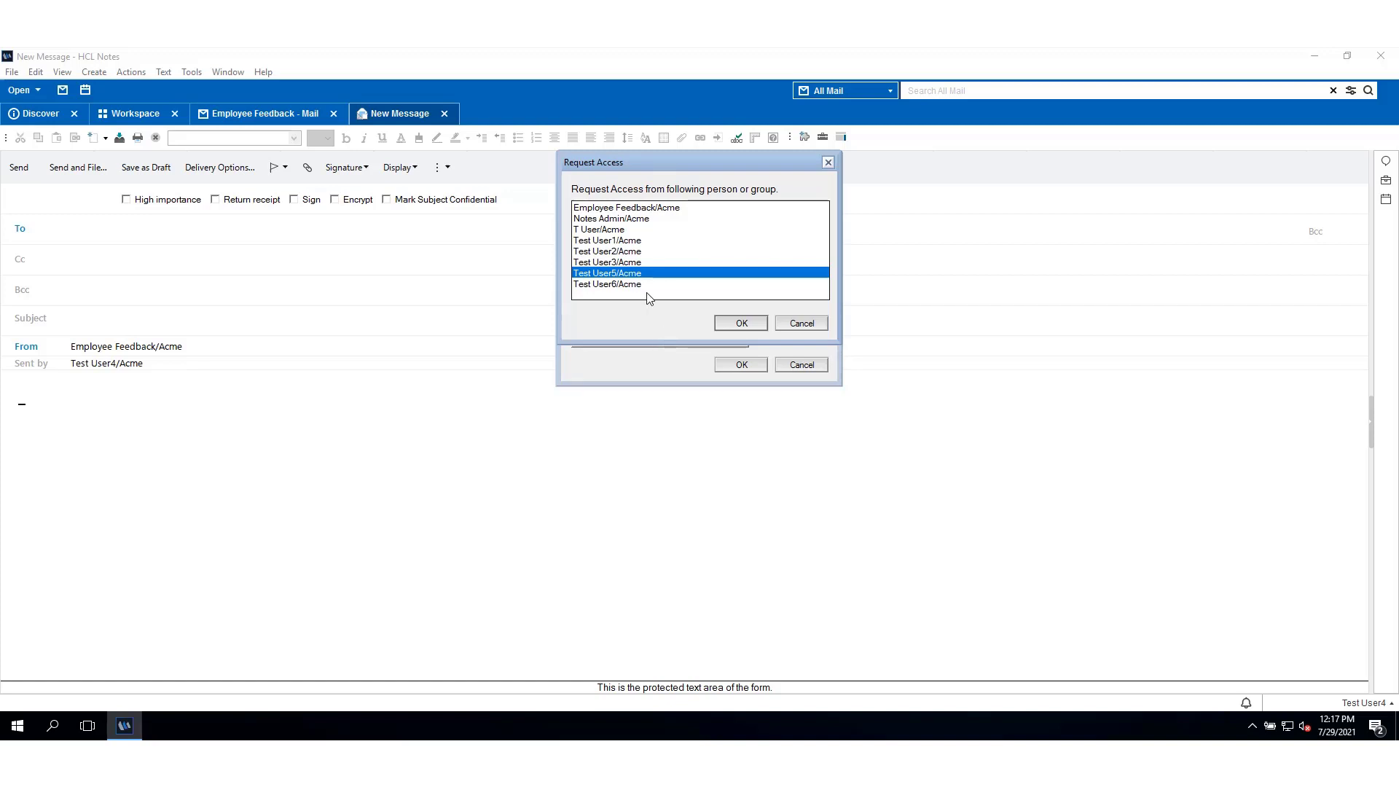
pyautogui.click(743, 325)
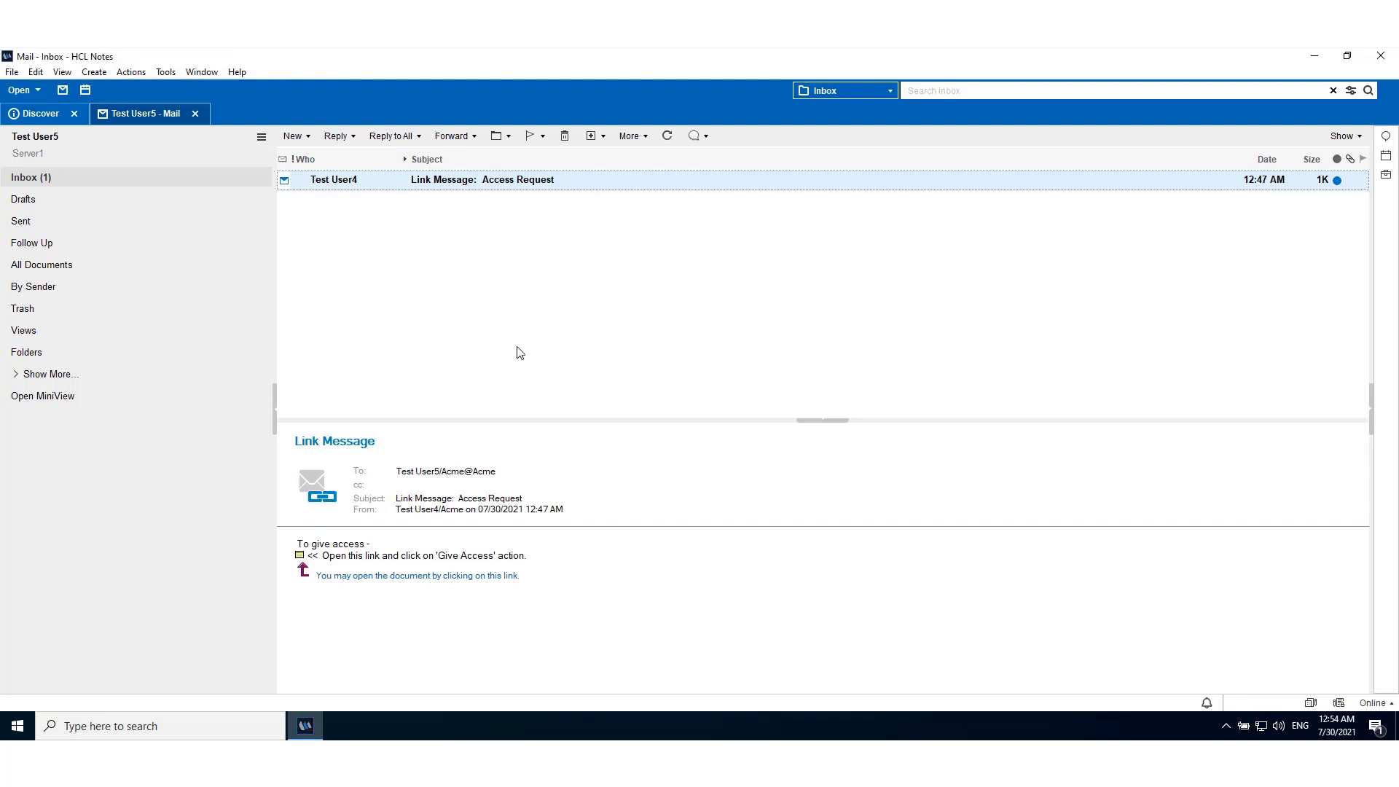
# Step: From the access request, add Test User4/Acme as an allowed sender for Test User5 and save
pyautogui.press('Return')
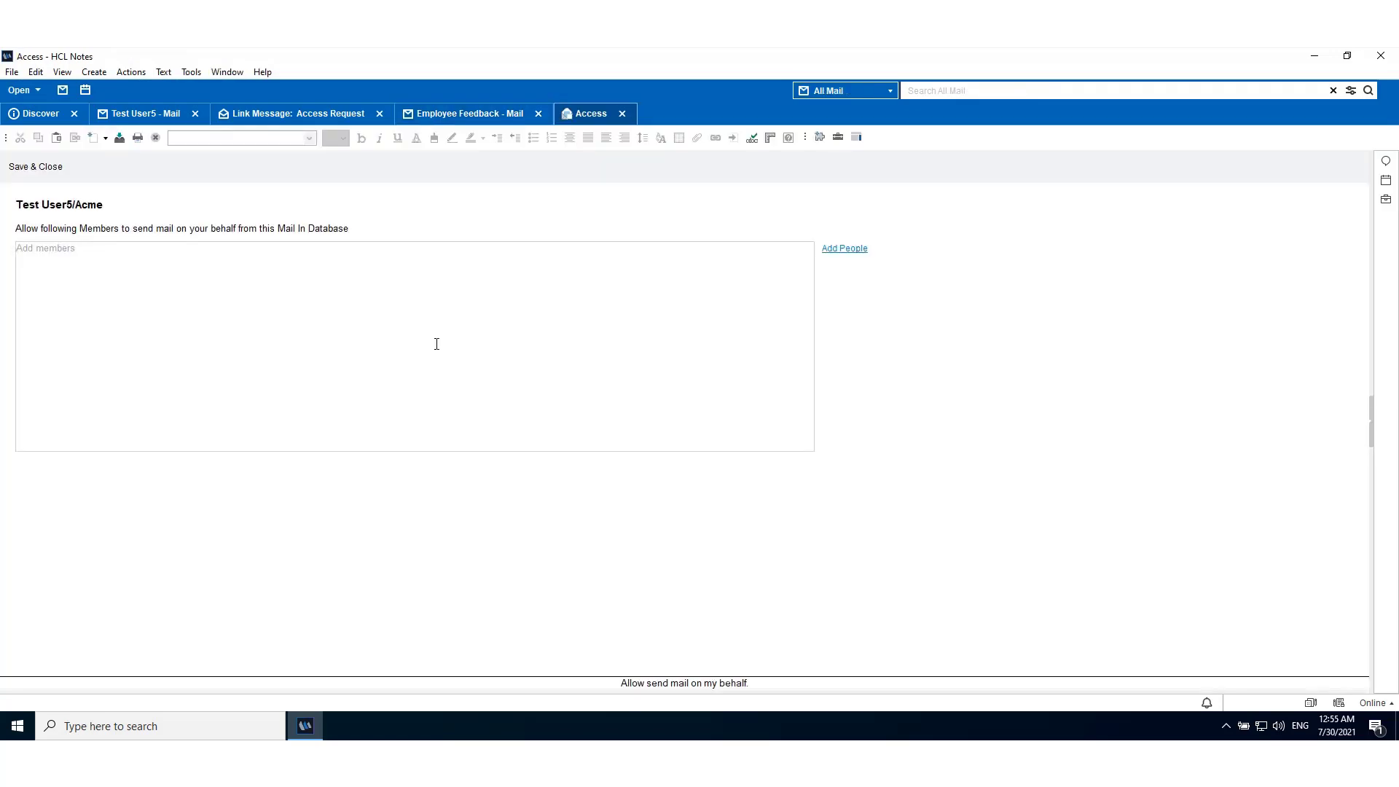
pyautogui.click(851, 250)
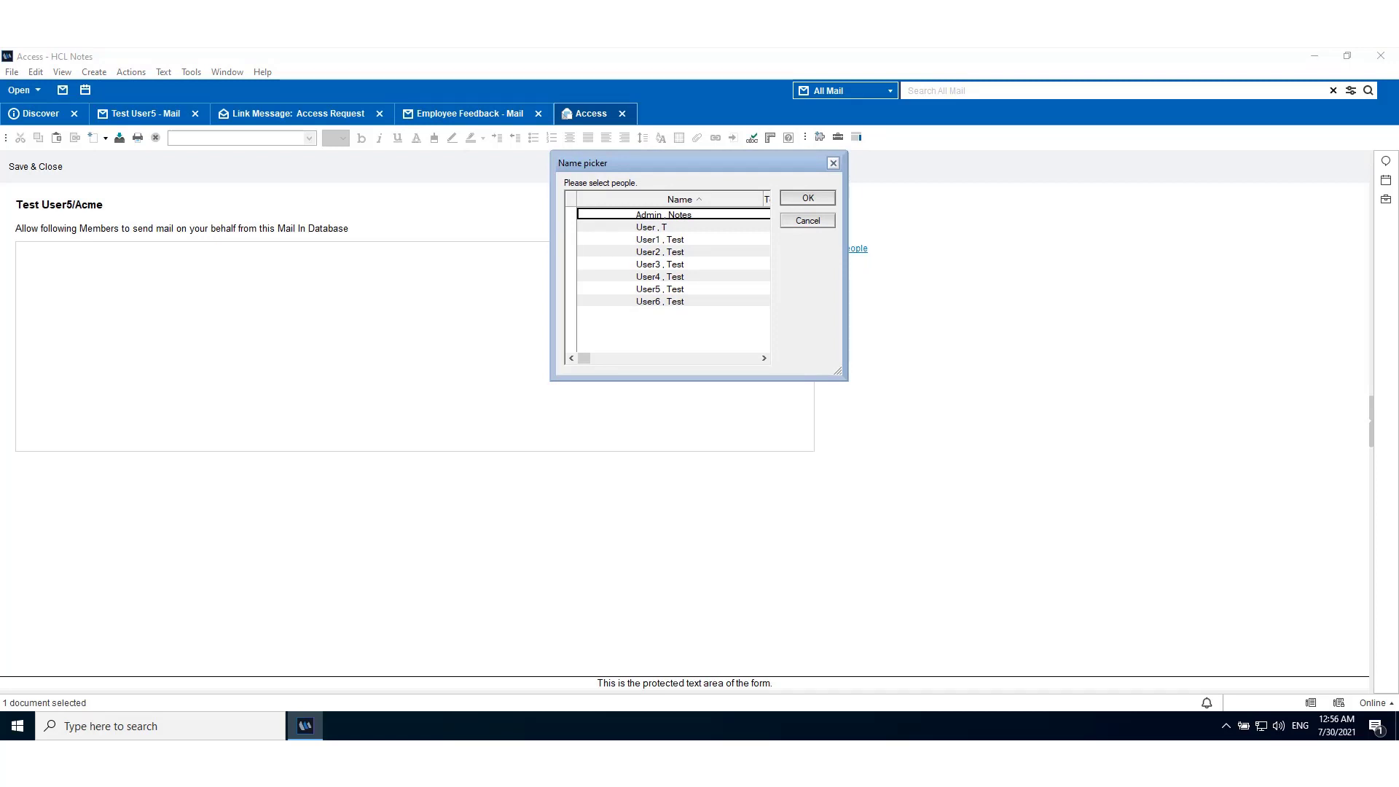
pyautogui.click(672, 276)
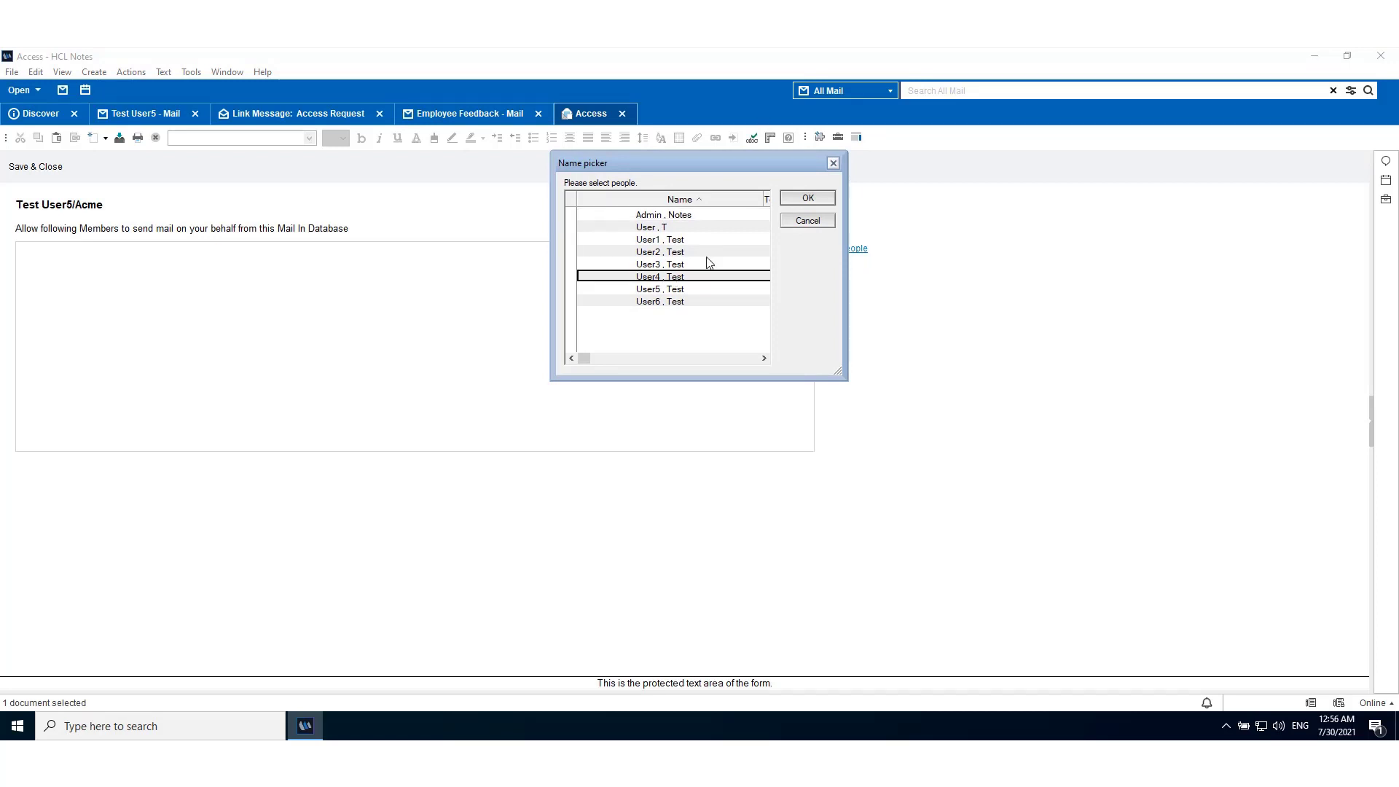
pyautogui.click(807, 199)
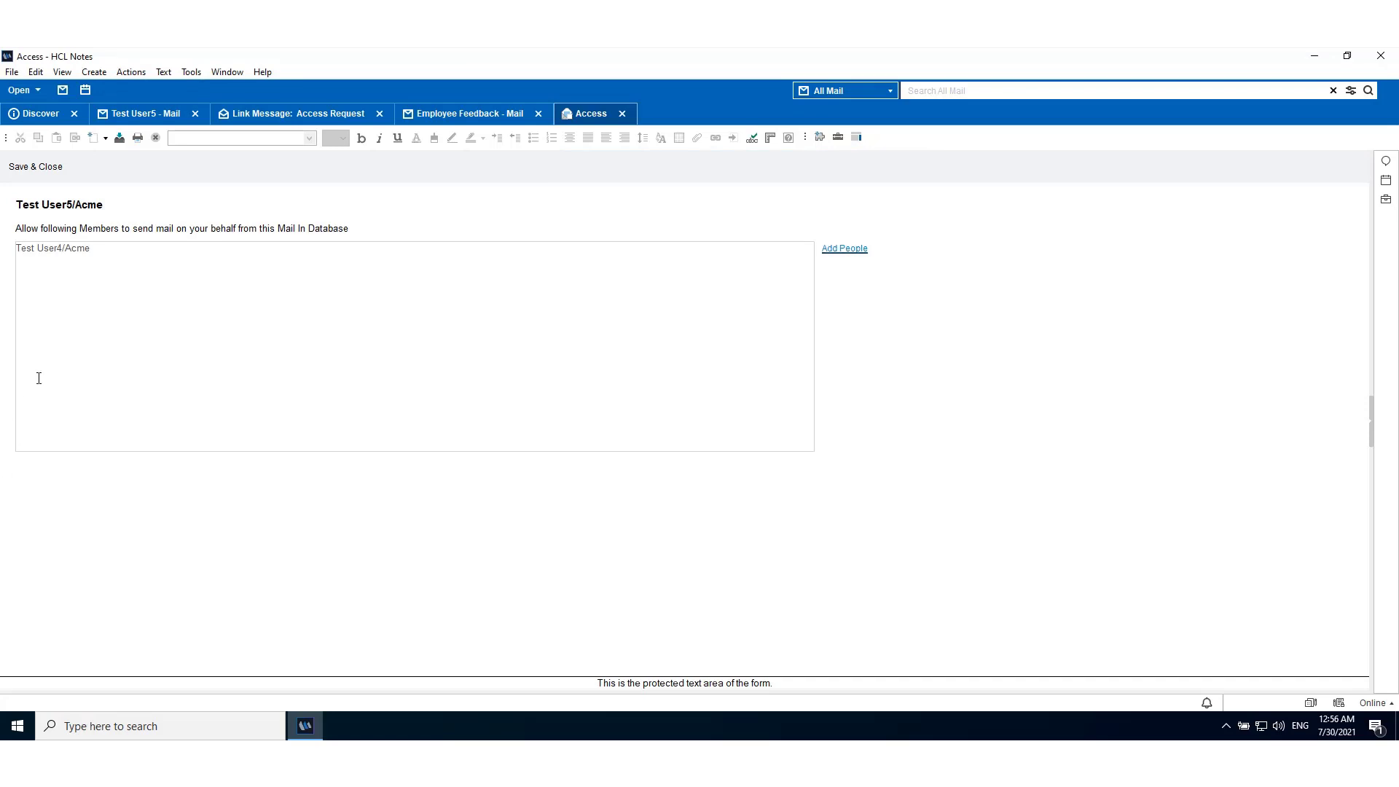
pyautogui.click(44, 172)
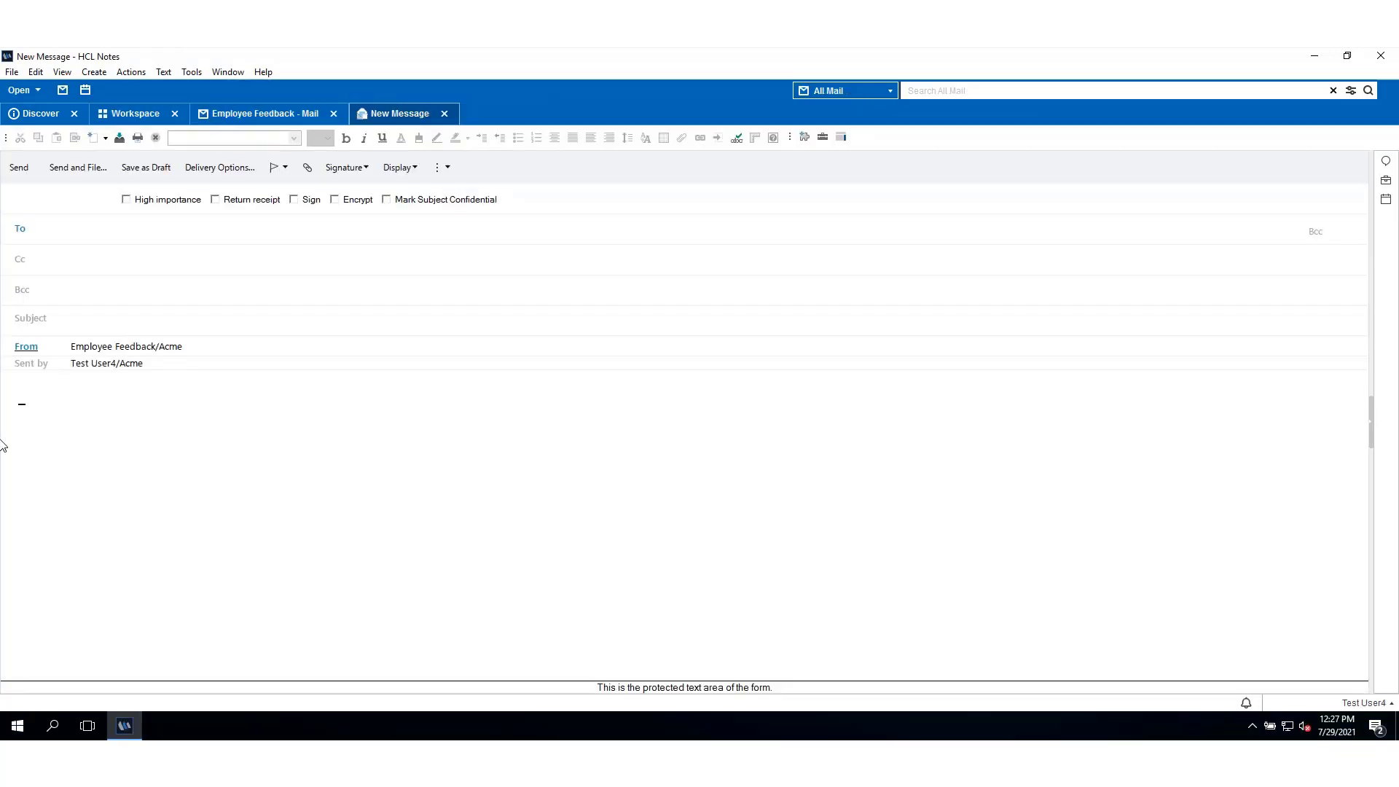
# Step: Send the test message to Notes Admin with Test User5/Acme as the From address
pyautogui.click(26, 348)
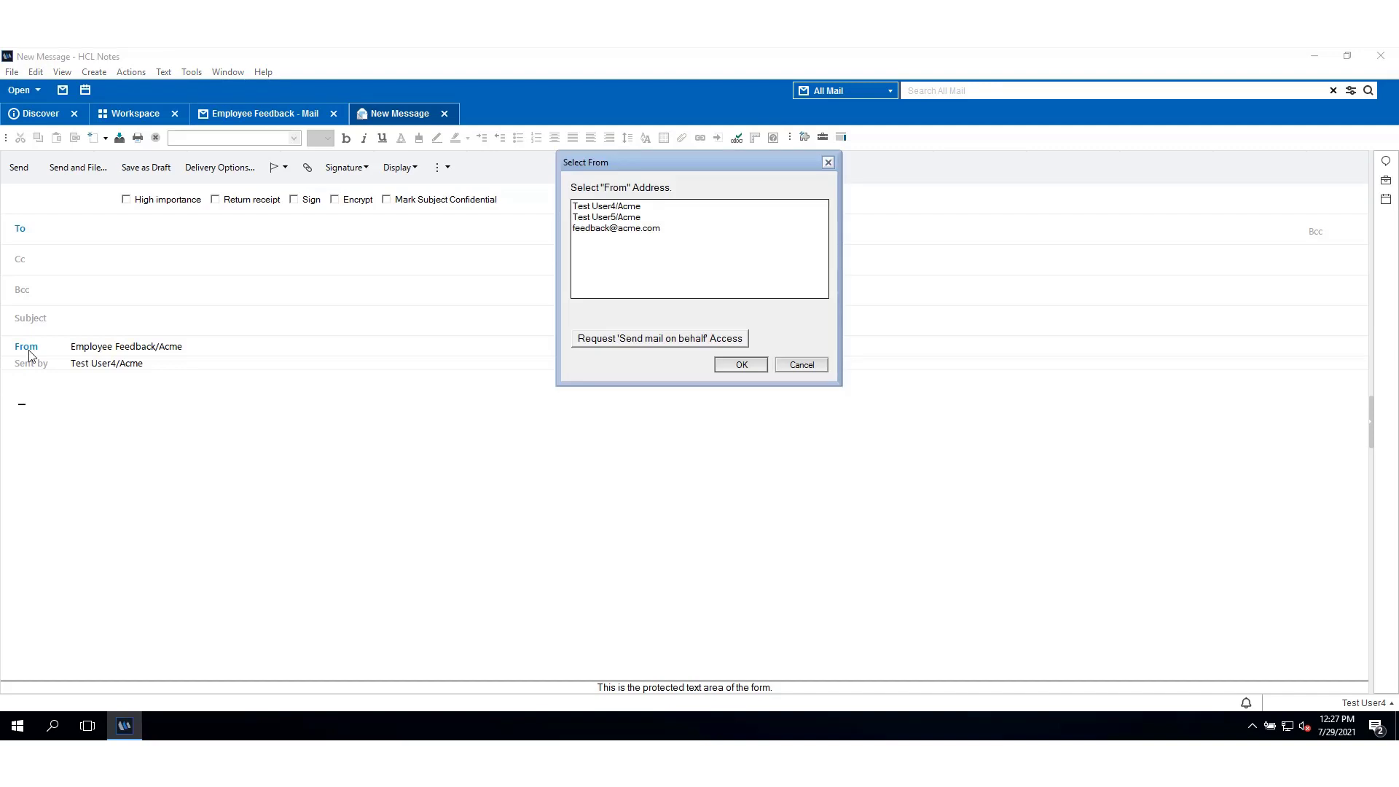
pyautogui.click(601, 218)
pyautogui.click(737, 365)
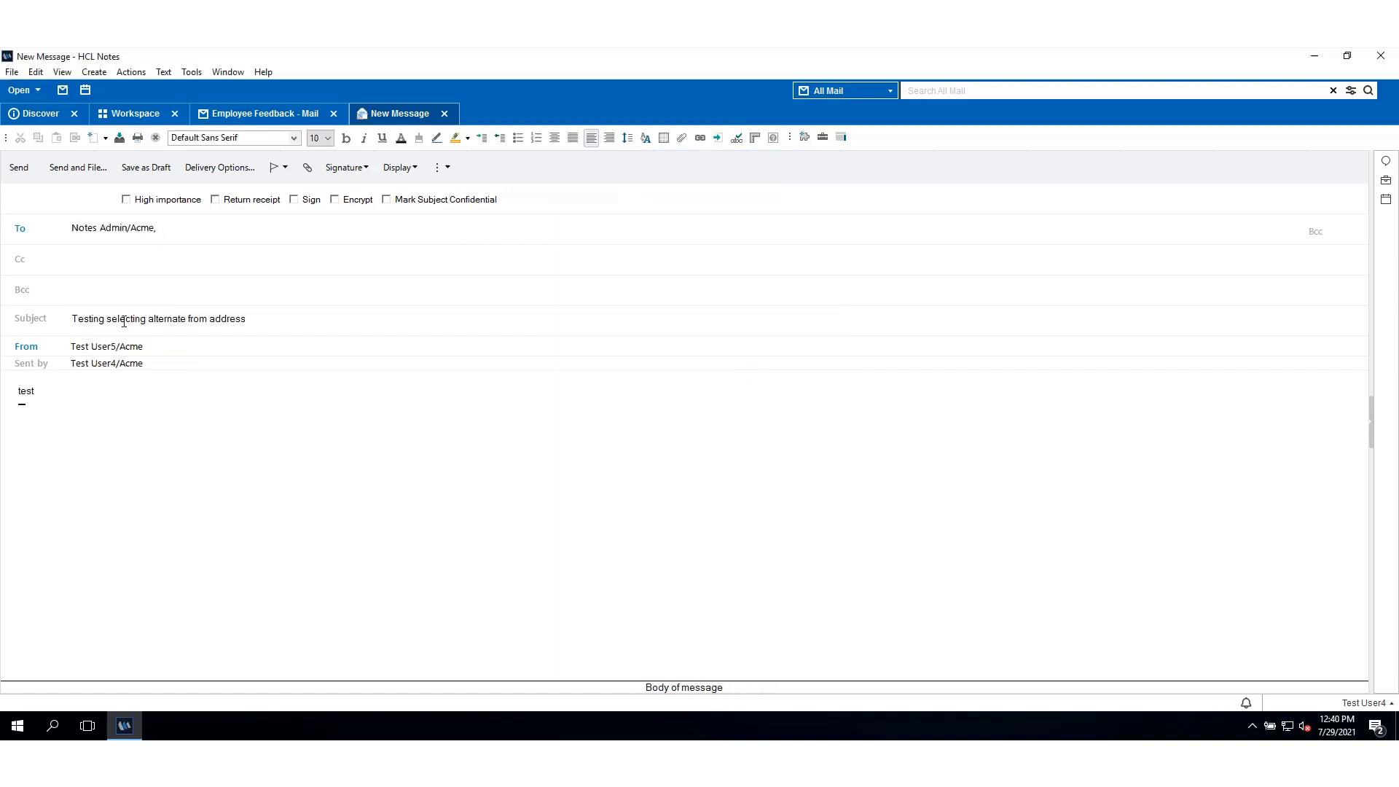
pyautogui.click(18, 169)
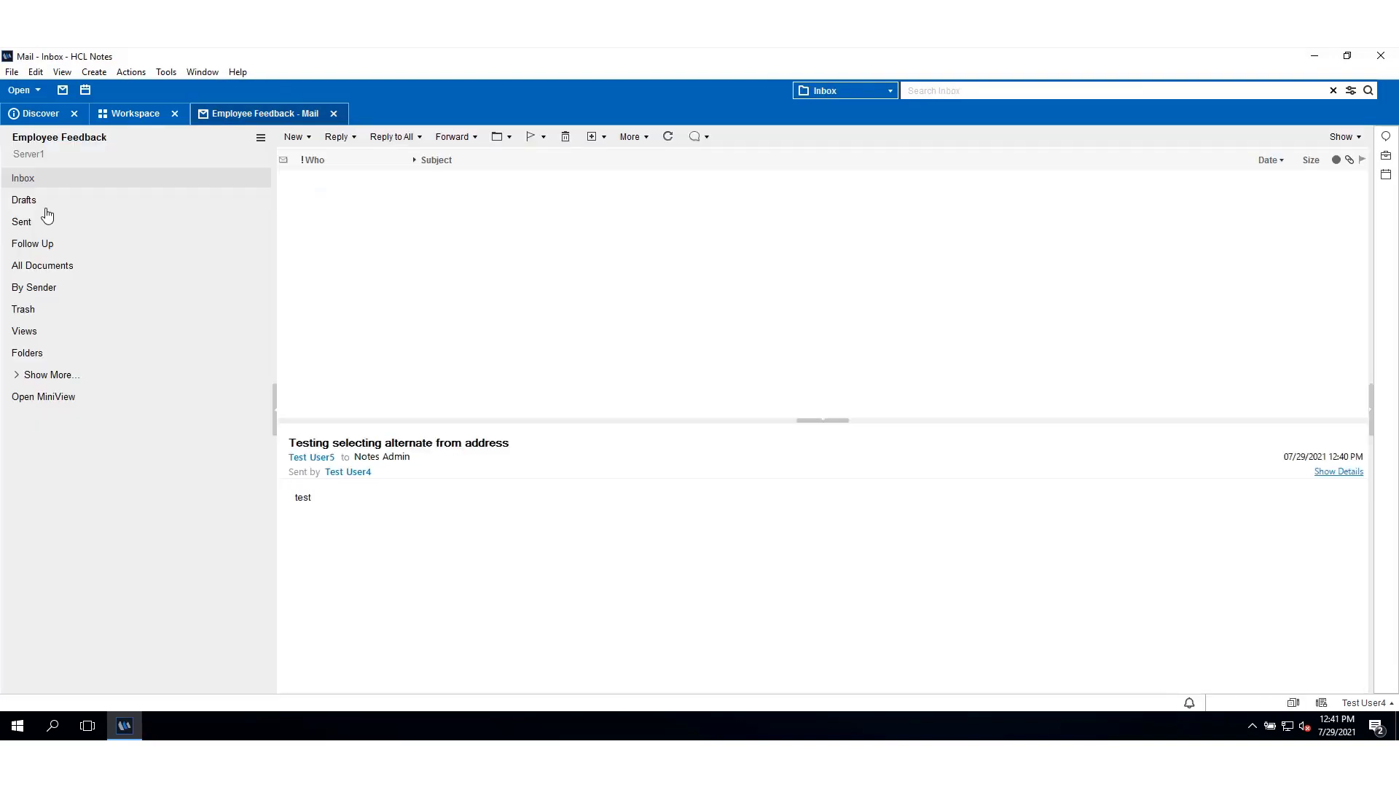
# Step: Verify the message in Sent mail shows from Test User5, sent by Test User4
pyautogui.click(27, 225)
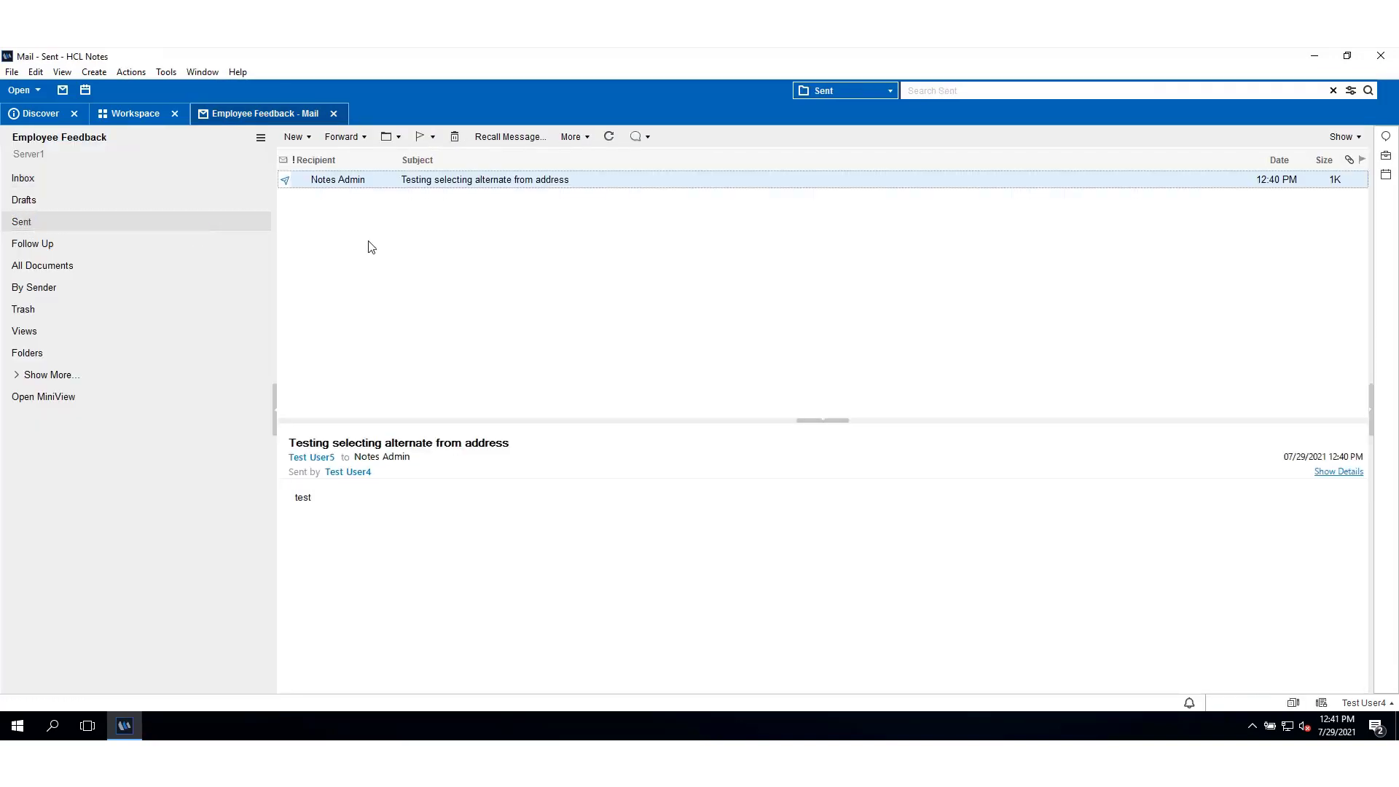
pyautogui.doubleClick(375, 181)
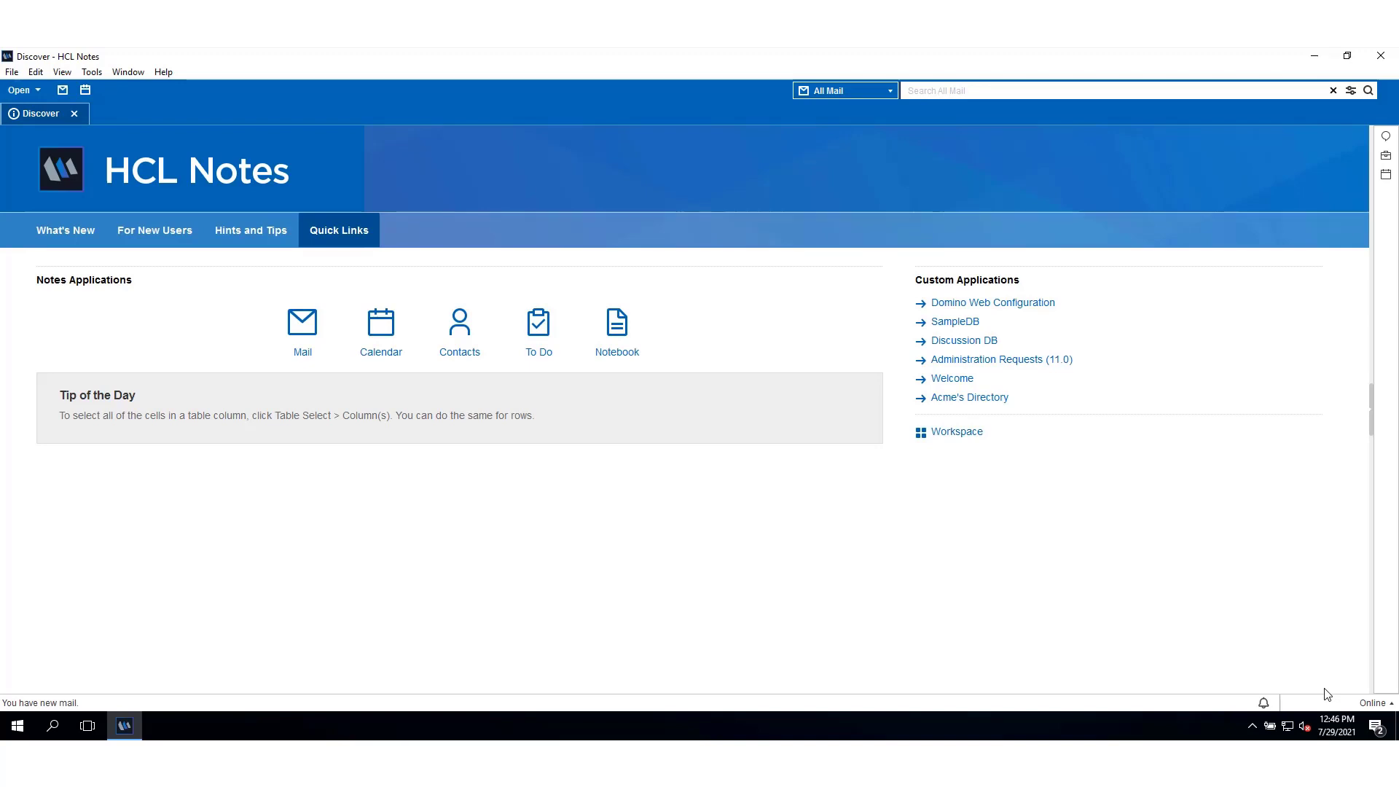
# Step: Go to Notes Admin's mail inbox to find the received test message
pyautogui.click(305, 331)
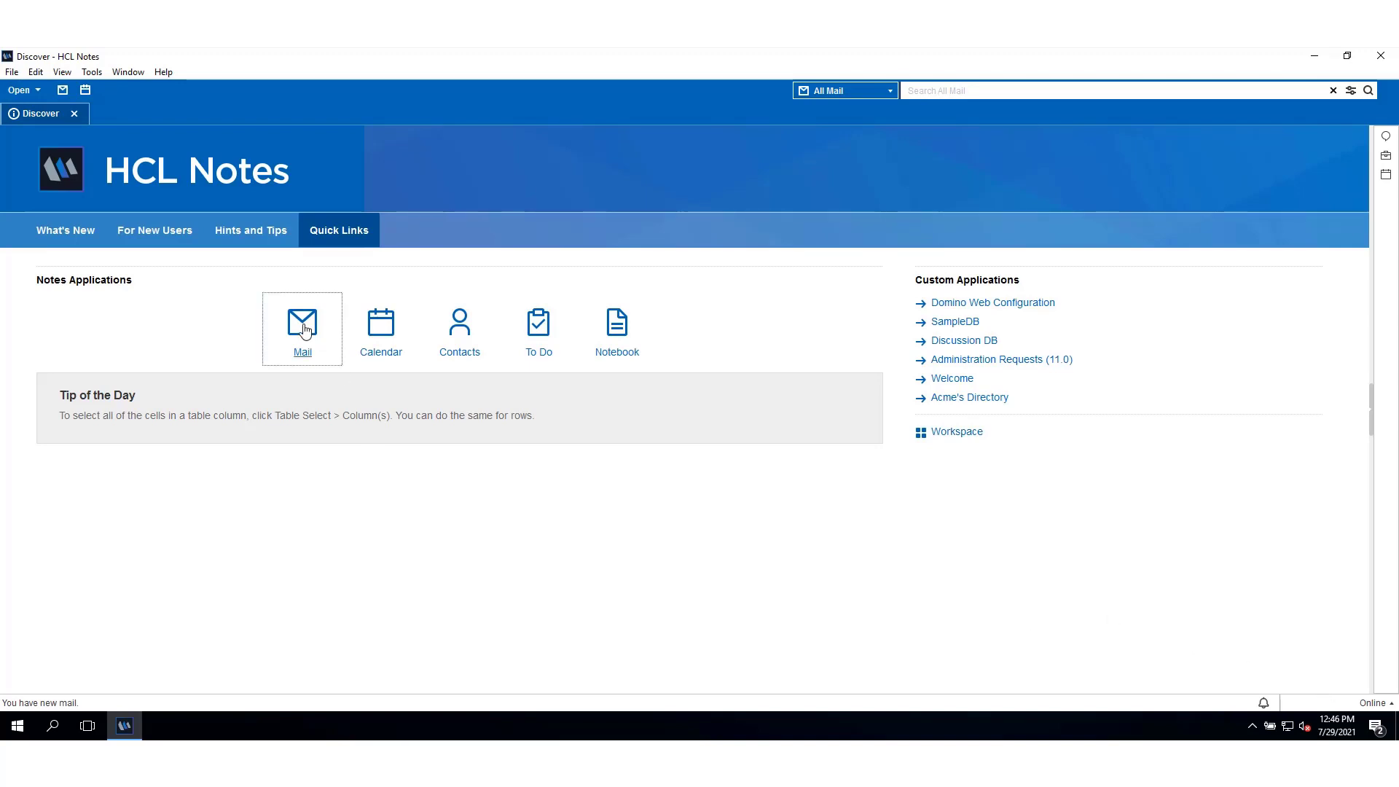